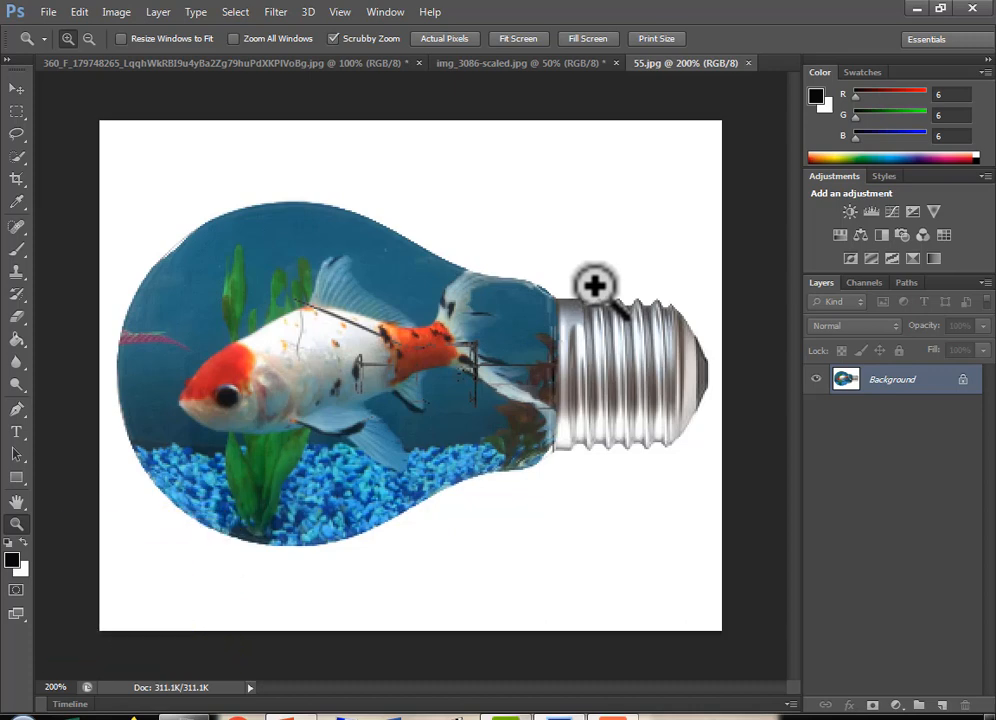
Step: Close all three open documents, the finished fish bulb, the fish photo and the rotated bulb, without saving changes
click(749, 63)
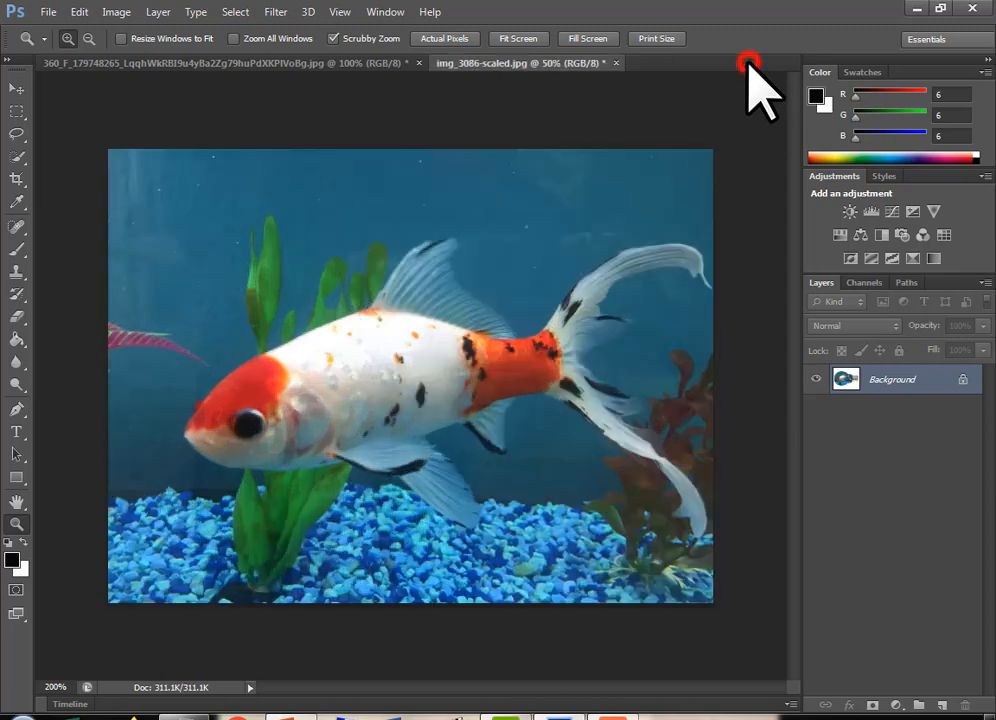
click(616, 63)
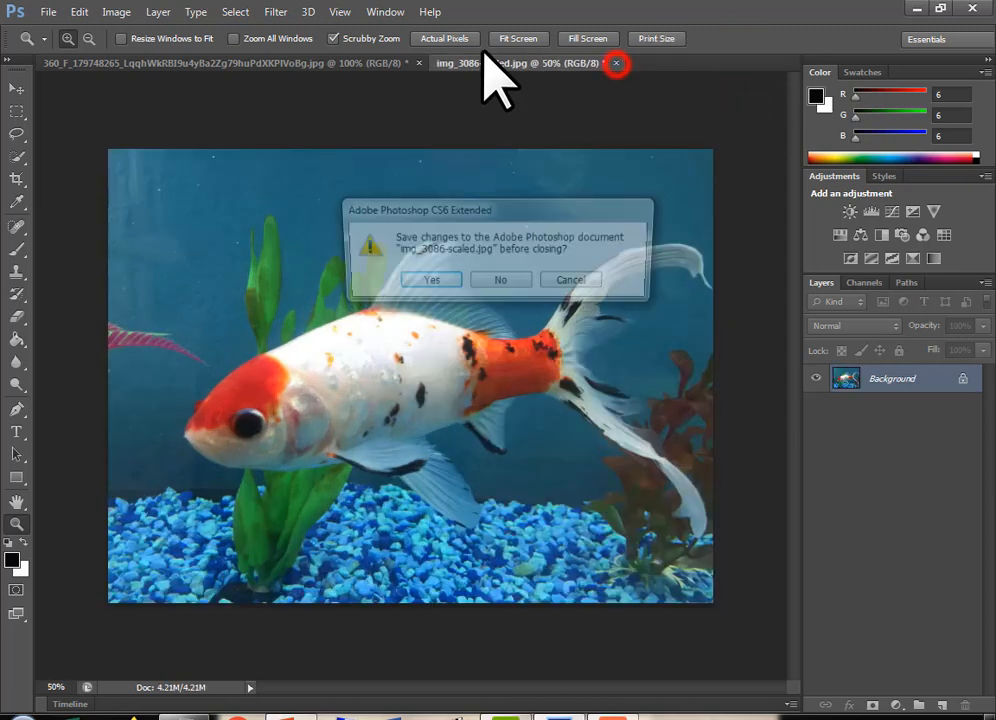
click(513, 288)
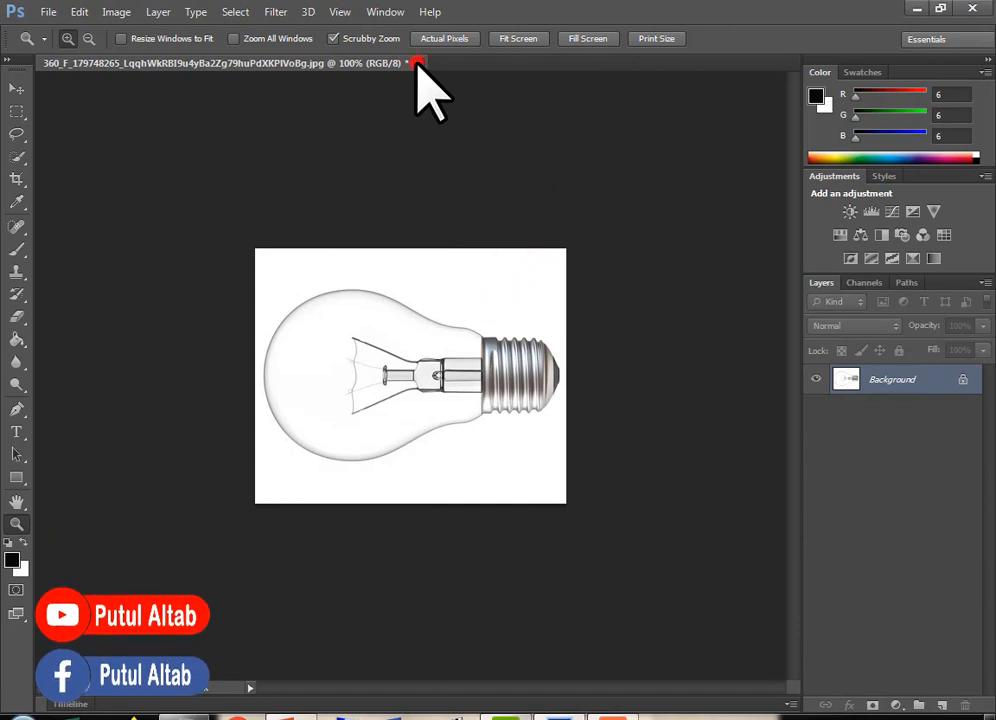
click(418, 63)
click(511, 287)
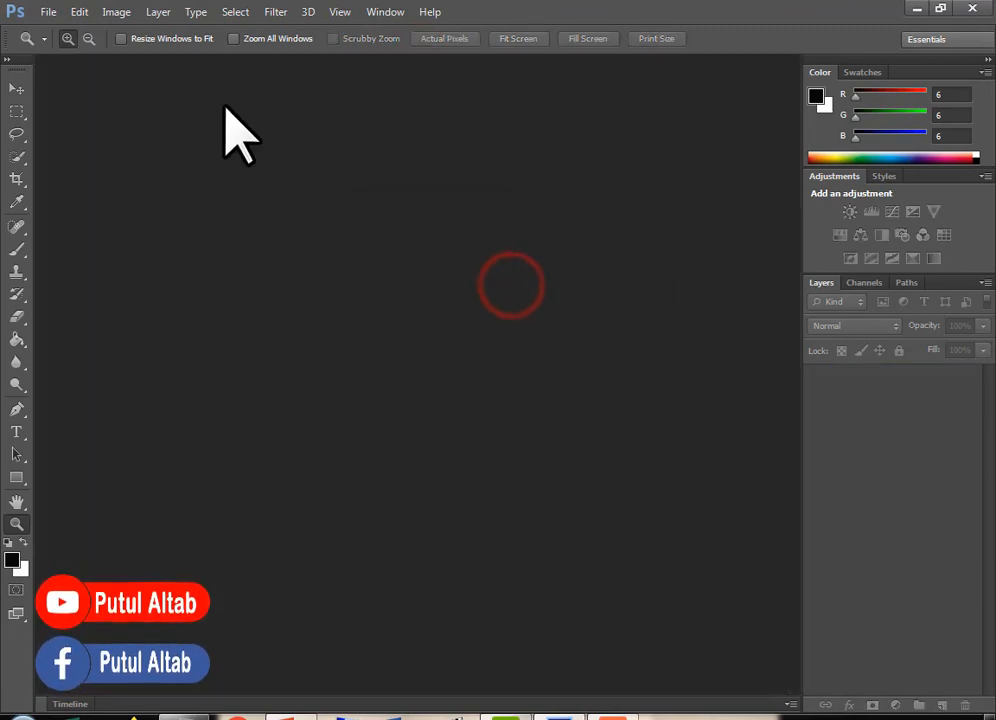
Step: Open the light bulb image starting with 360_F_179748265 and fish_aquarium-sixteen_nine.jpg together from the putu folder on the Desktop
click(46, 12)
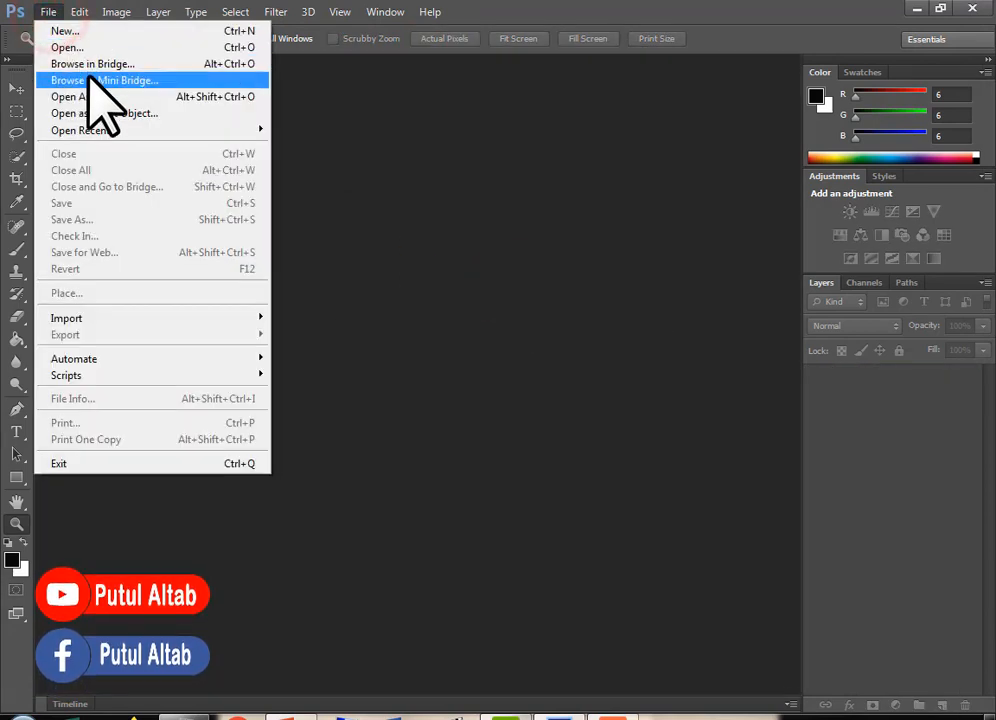
click(107, 47)
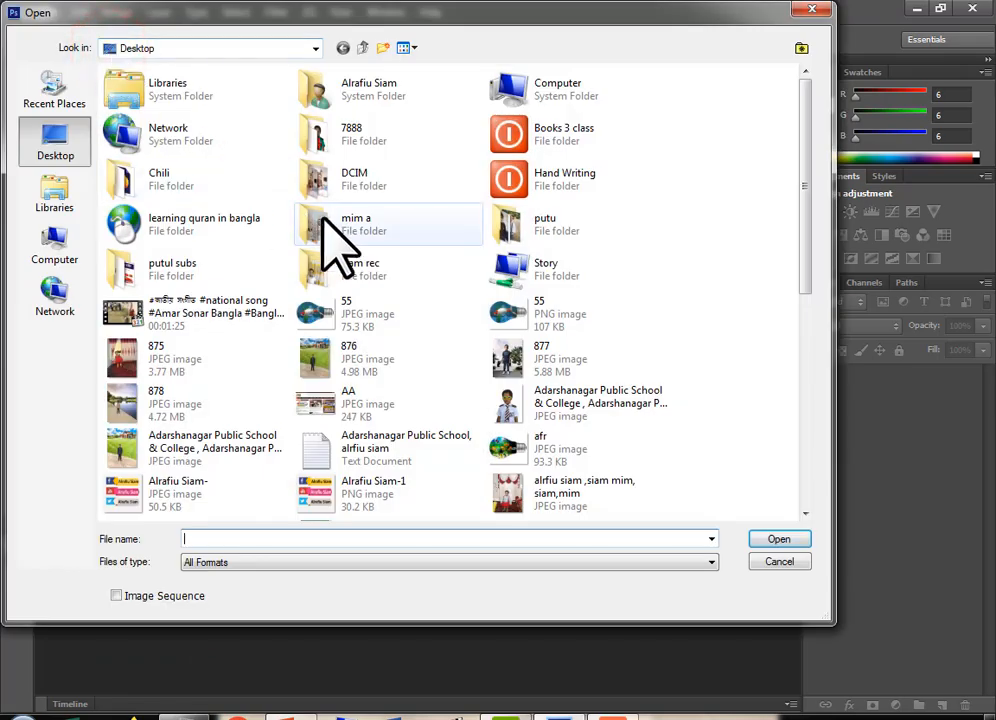
double_click(544, 232)
click(326, 112)
ctrl+click(236, 255)
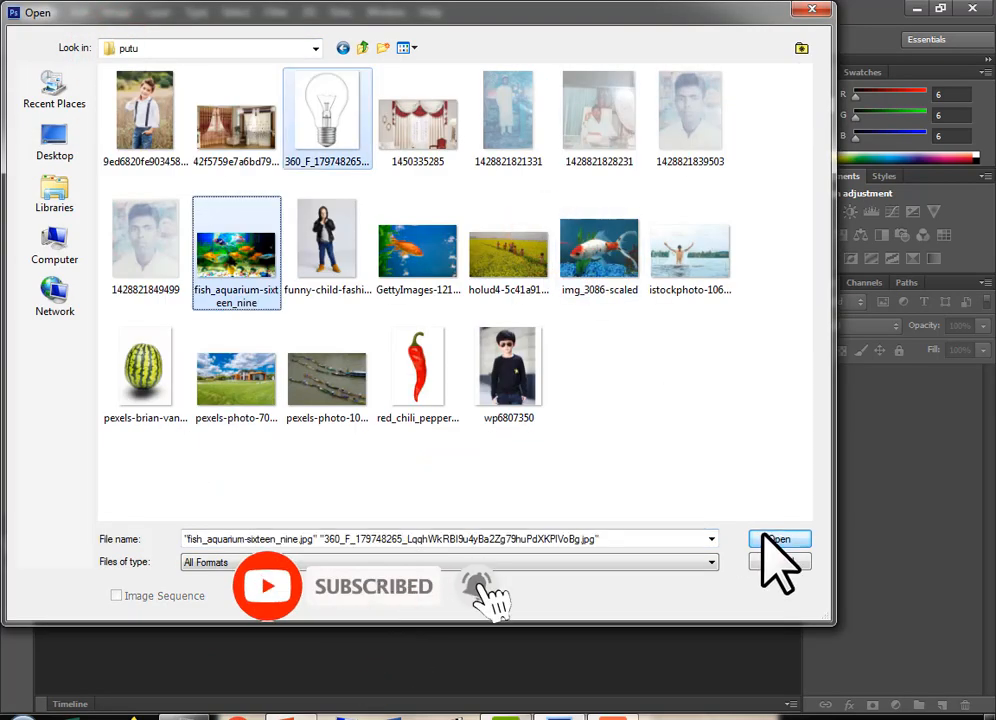
click(777, 539)
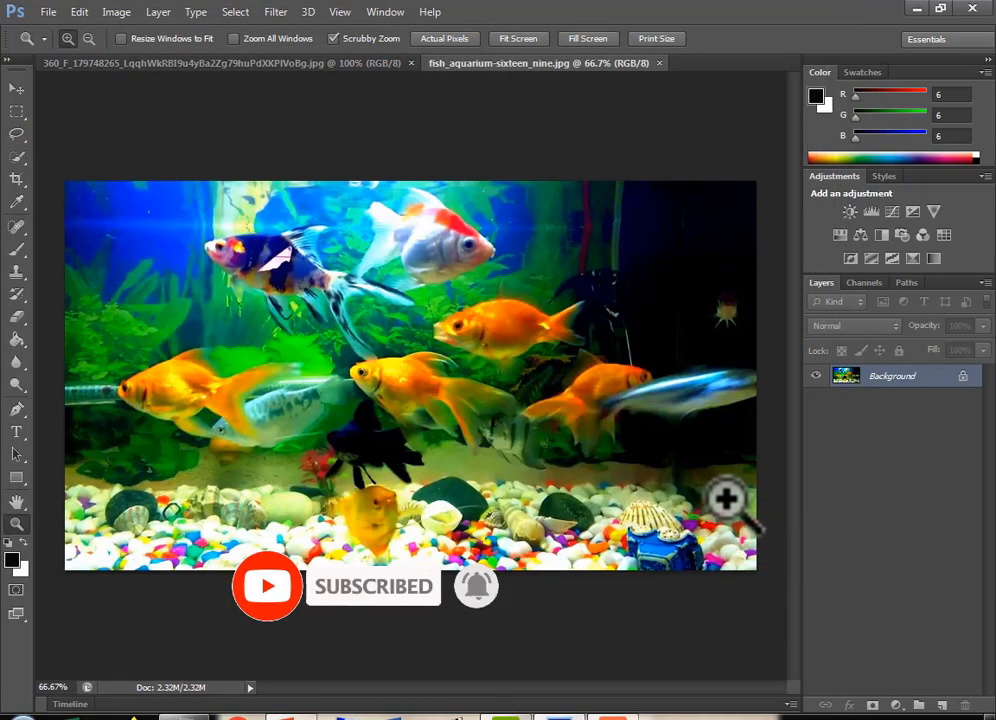
Step: Rotate the light bulb image 90° counterclockwise and convert its locked Background into an editable layer named Layer 0
click(517, 38)
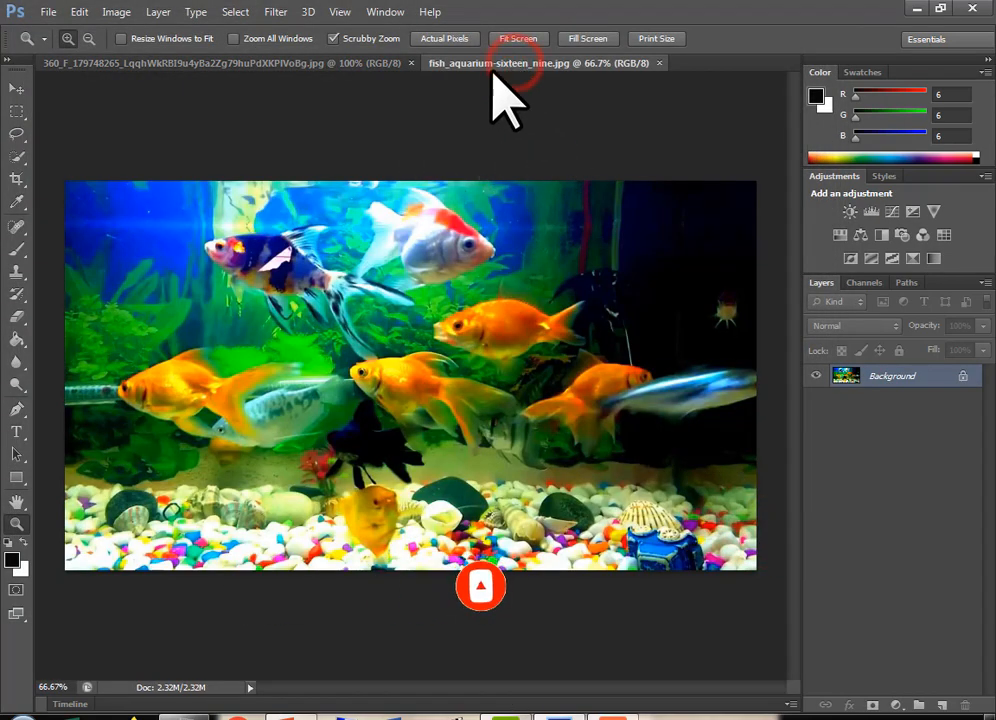
click(330, 62)
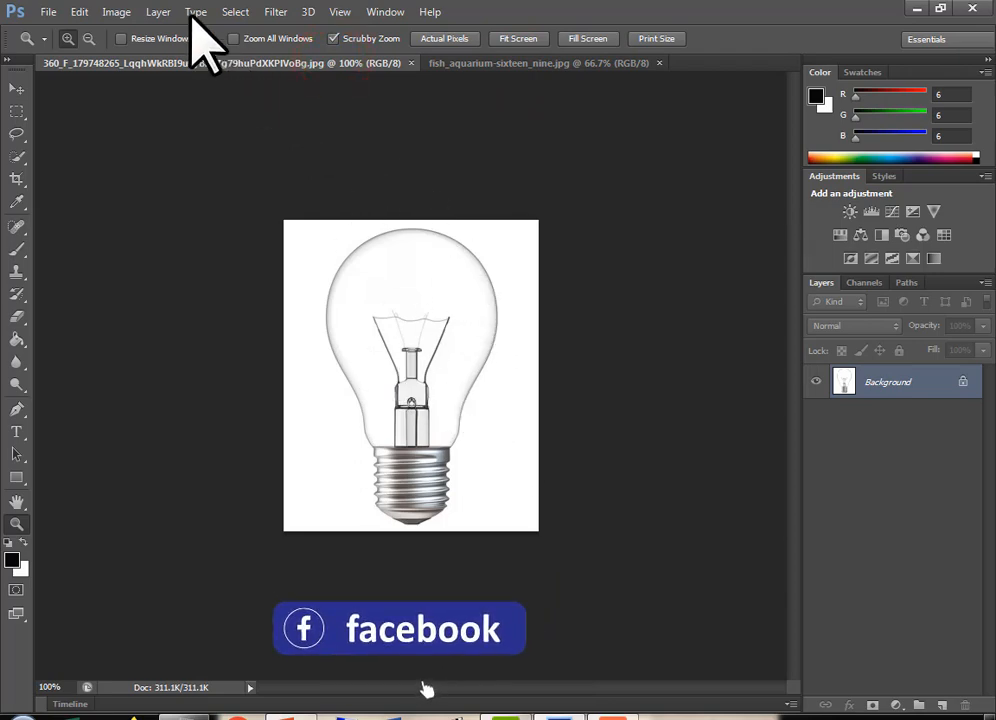
click(116, 12)
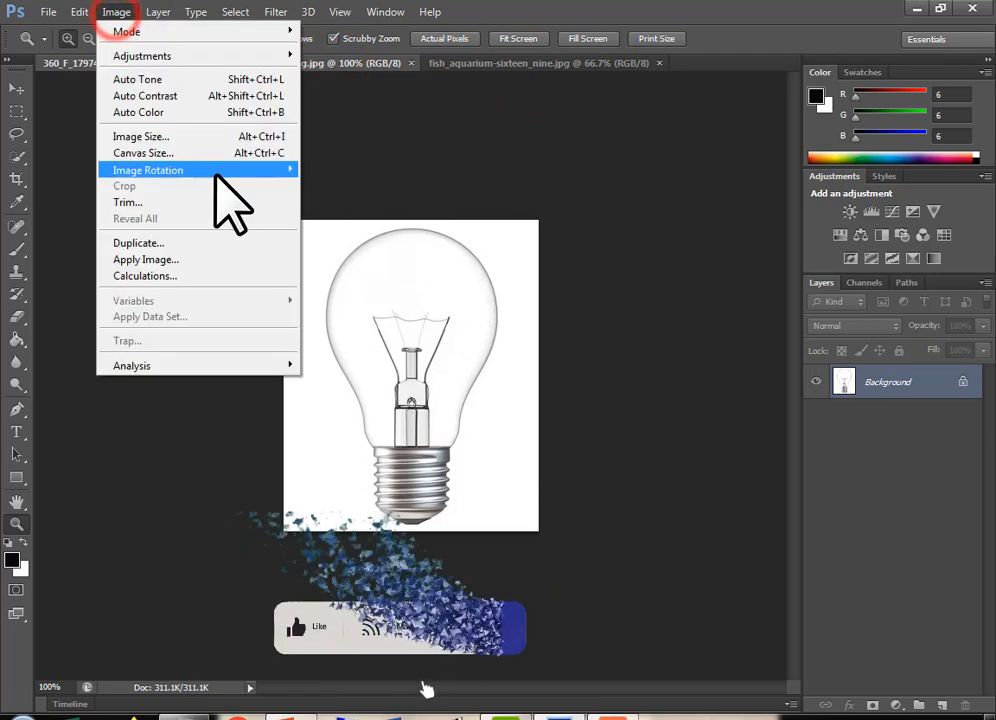
mouse_move(219, 172)
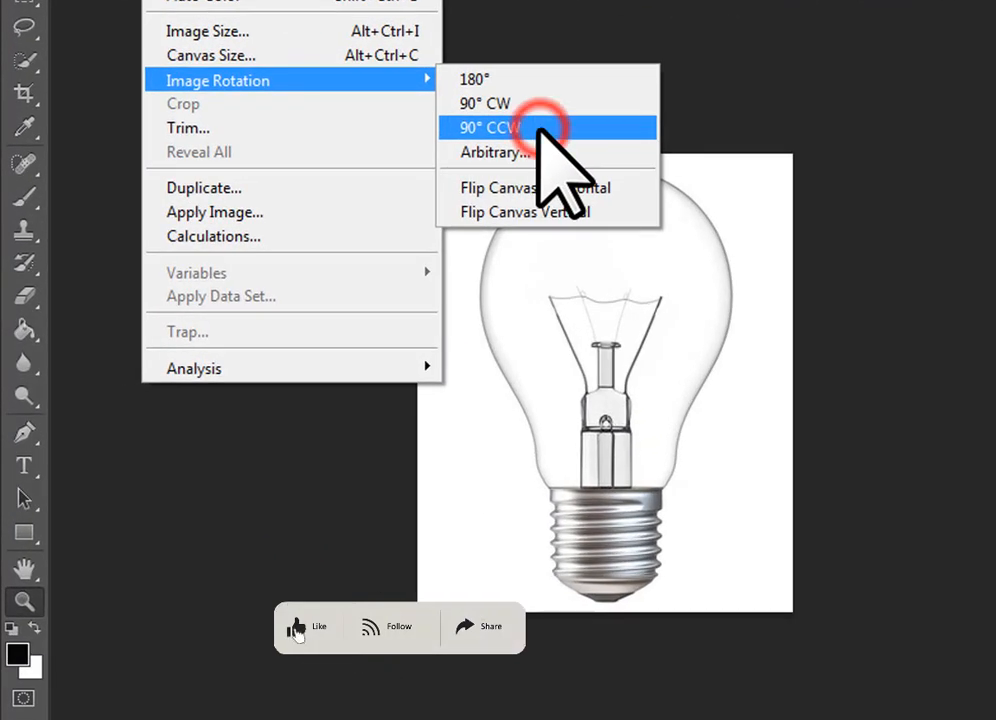
click(540, 127)
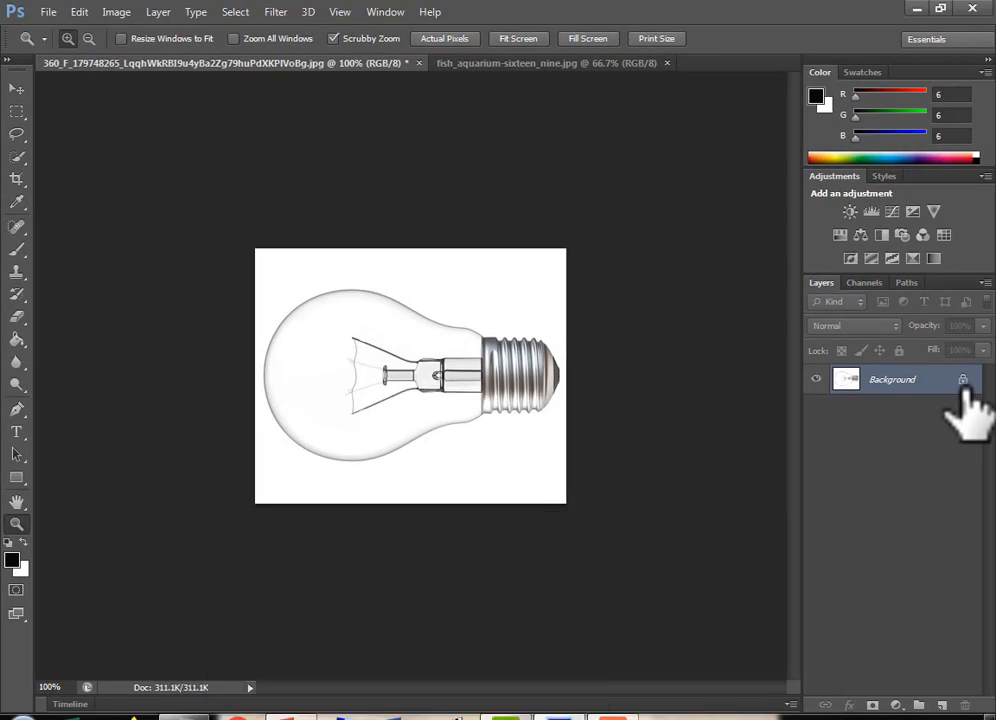
double_click(963, 383)
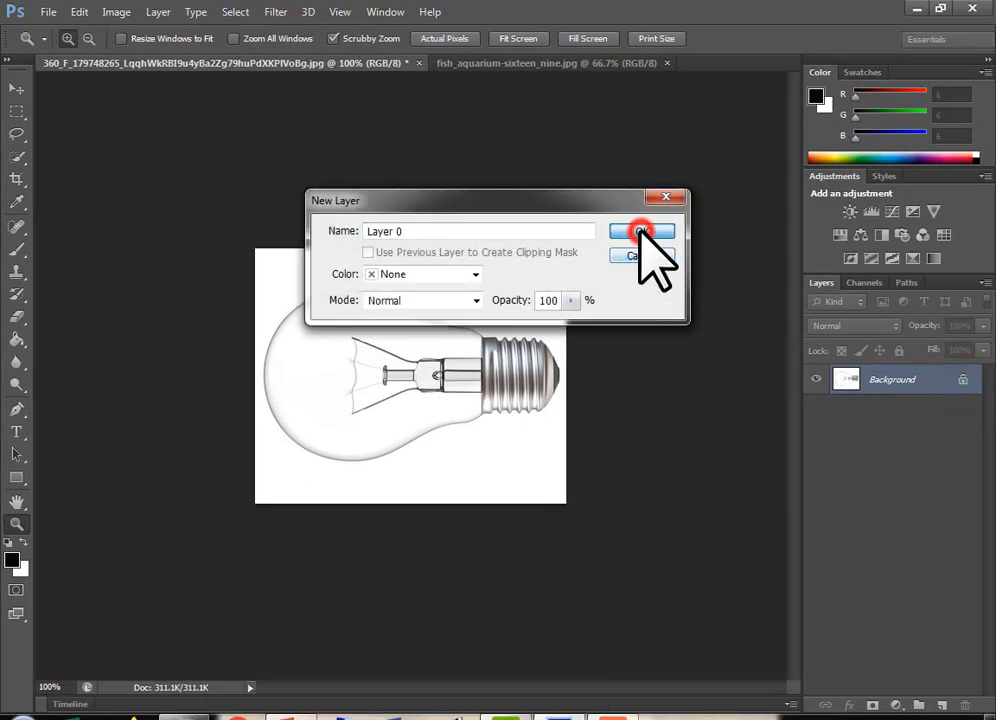
click(641, 231)
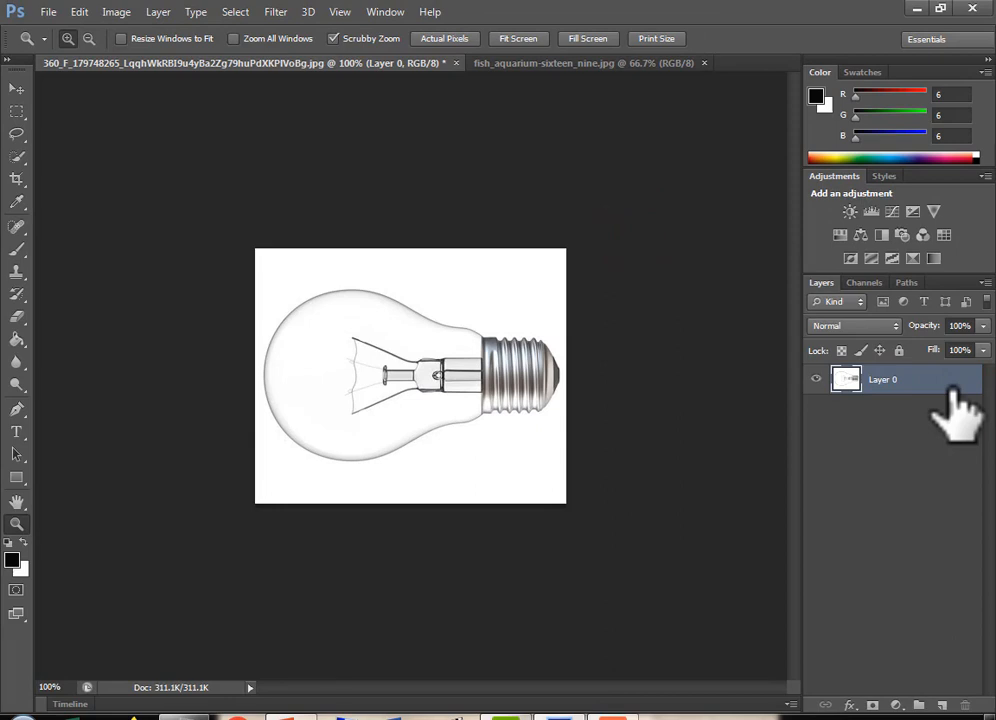
Step: Select the whole glass part of the bulb with Quick Selection, excluding the metal base, and copy it to a new layer
click(20, 158)
click(330, 333)
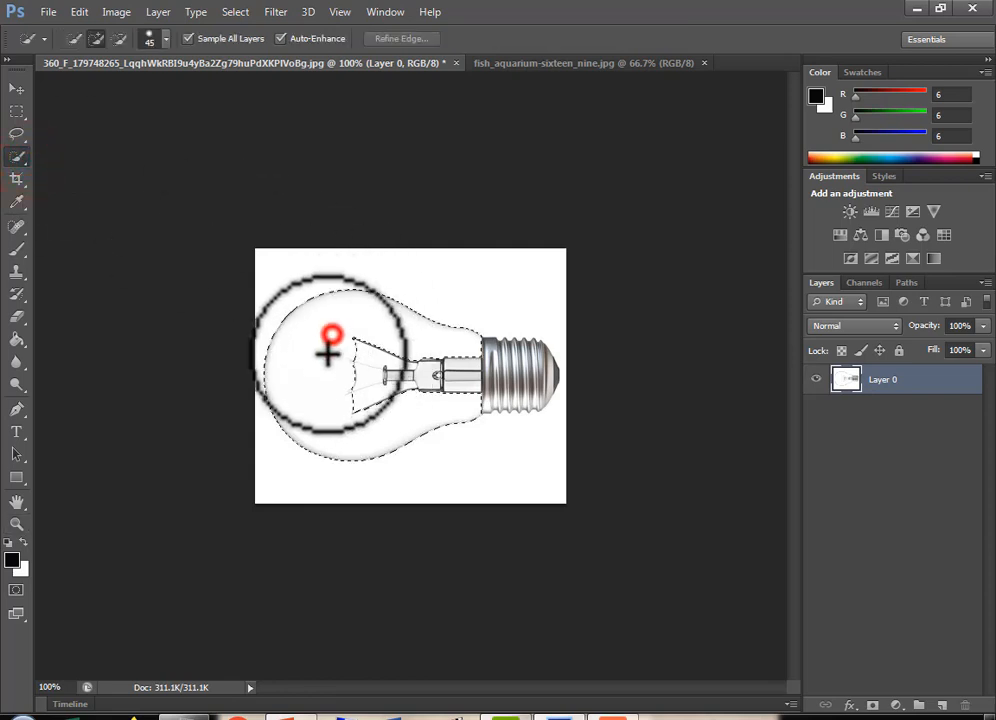
mouse_move(328, 369)
mouse_down()
mouse_move(451, 376)
mouse_move(457, 385)
mouse_up()
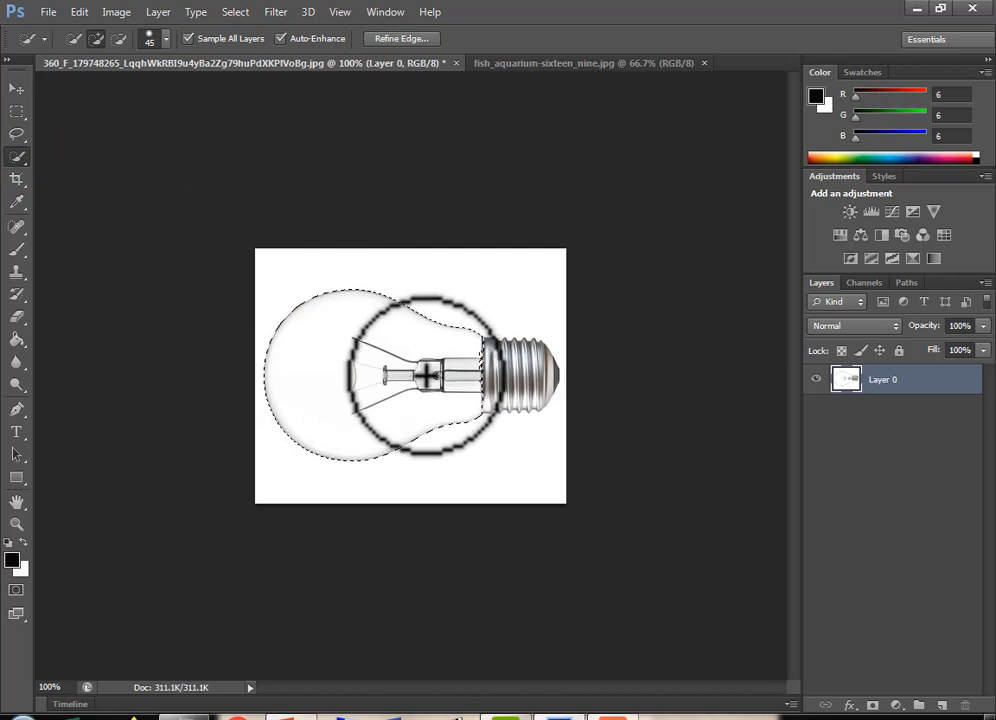
click(460, 361)
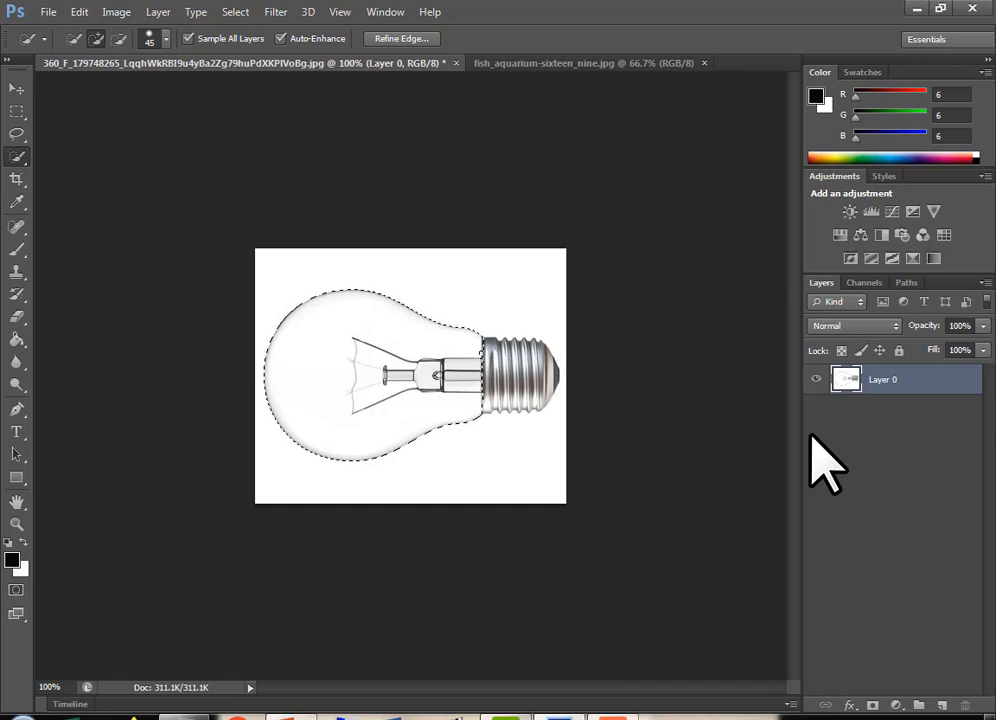
key(ctrl+j)
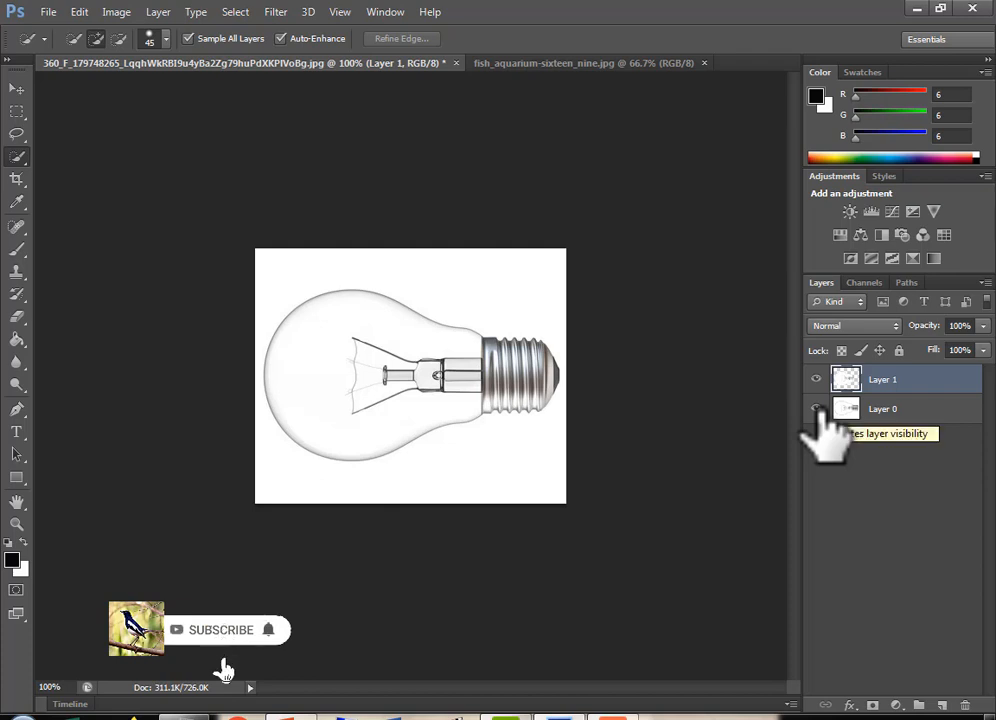
Step: Unlock the Background layer of the fish aquarium image and copy it into the bulb document as the uppermost layer
click(16, 89)
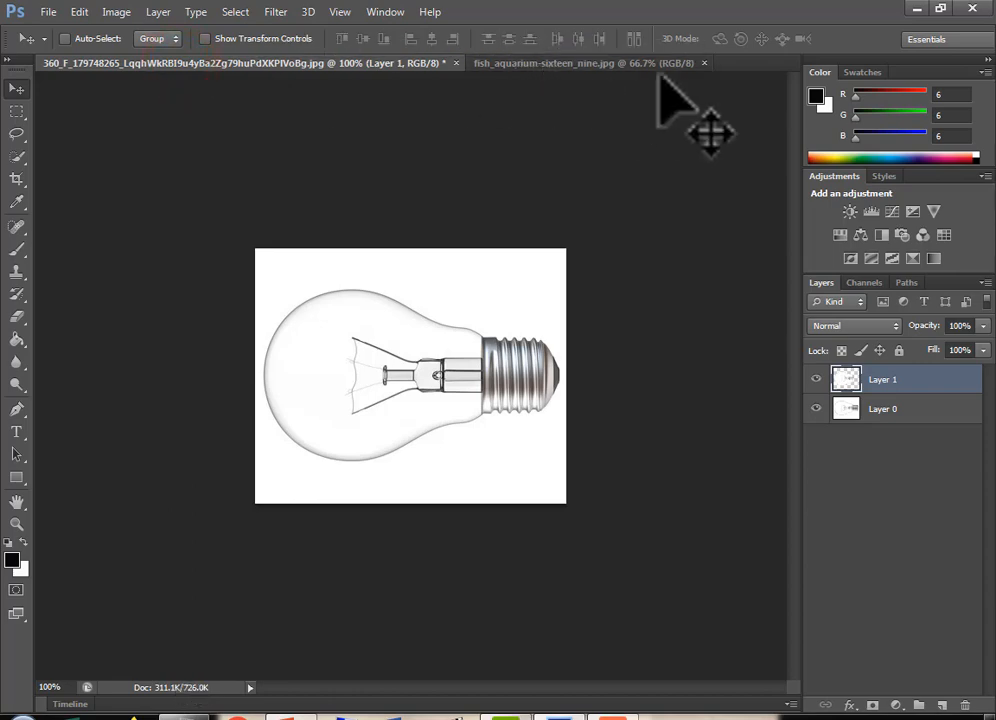
click(610, 64)
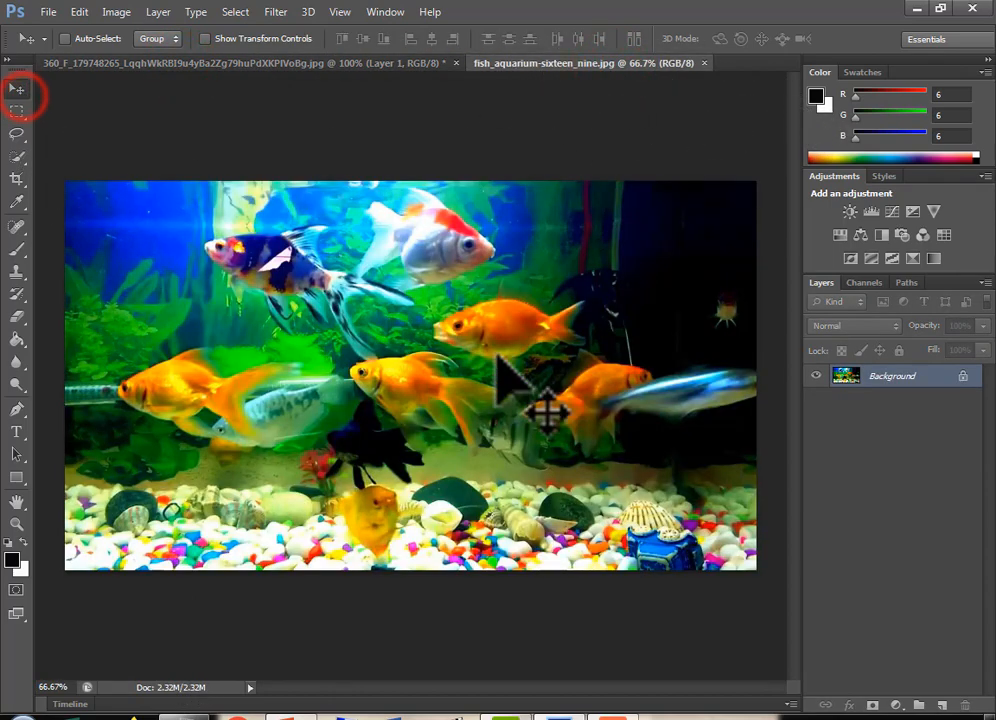
double_click(959, 380)
click(640, 229)
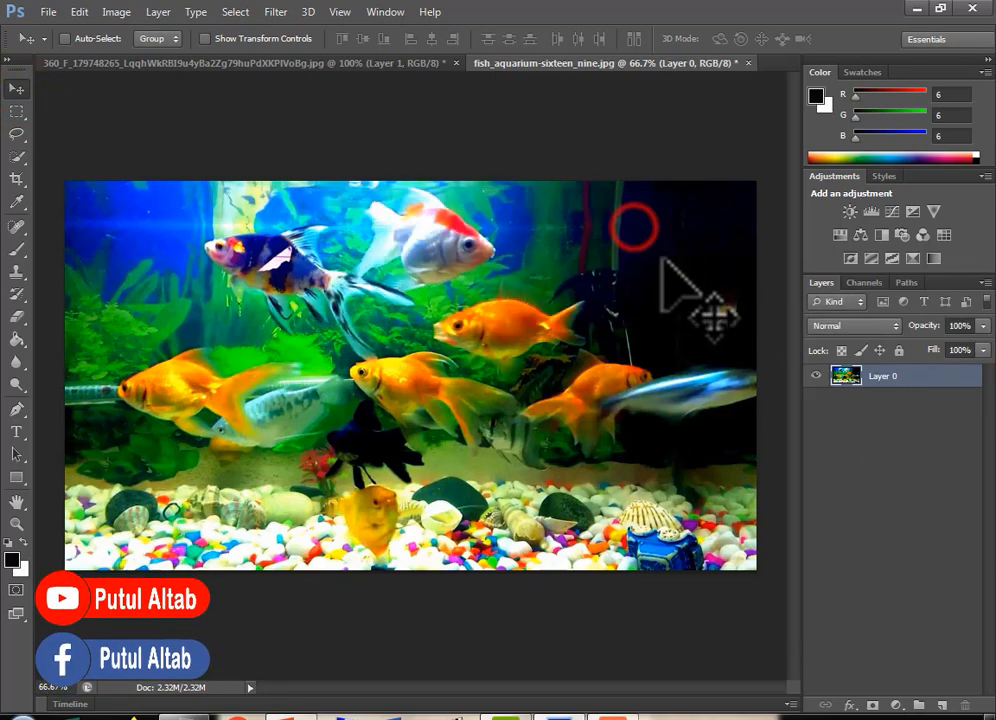
drag(358, 308, 468, 365)
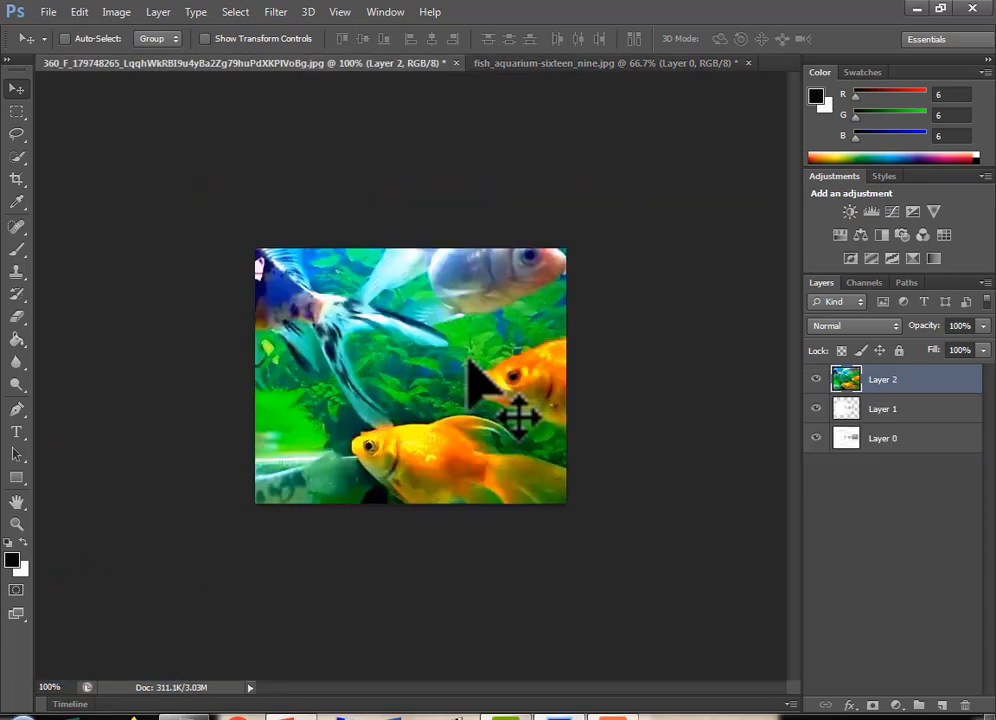
Step: Free Transform the aquarium layer to about 23.5% width and 29.9% height, placing it over the bulb's glass
click(79, 12)
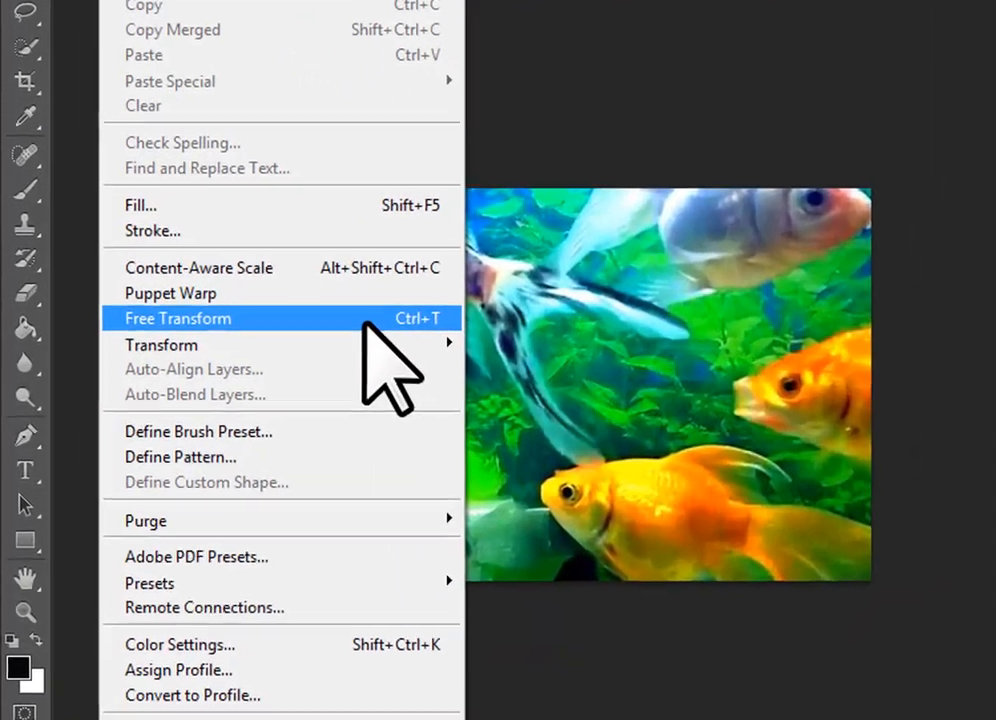
click(258, 331)
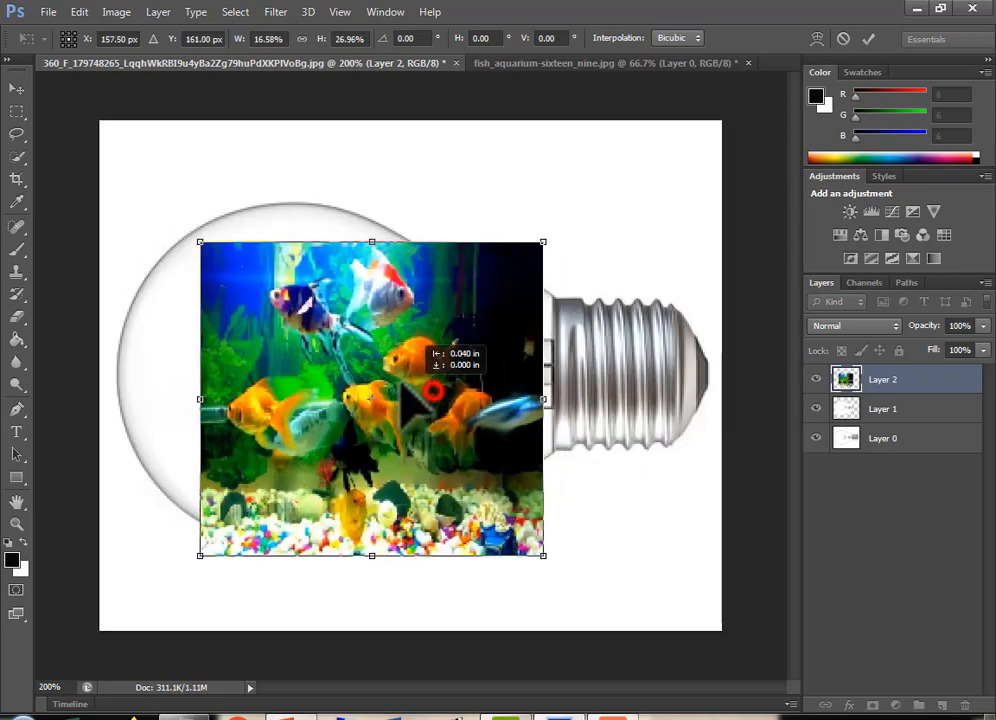
drag(408, 264, 352, 238)
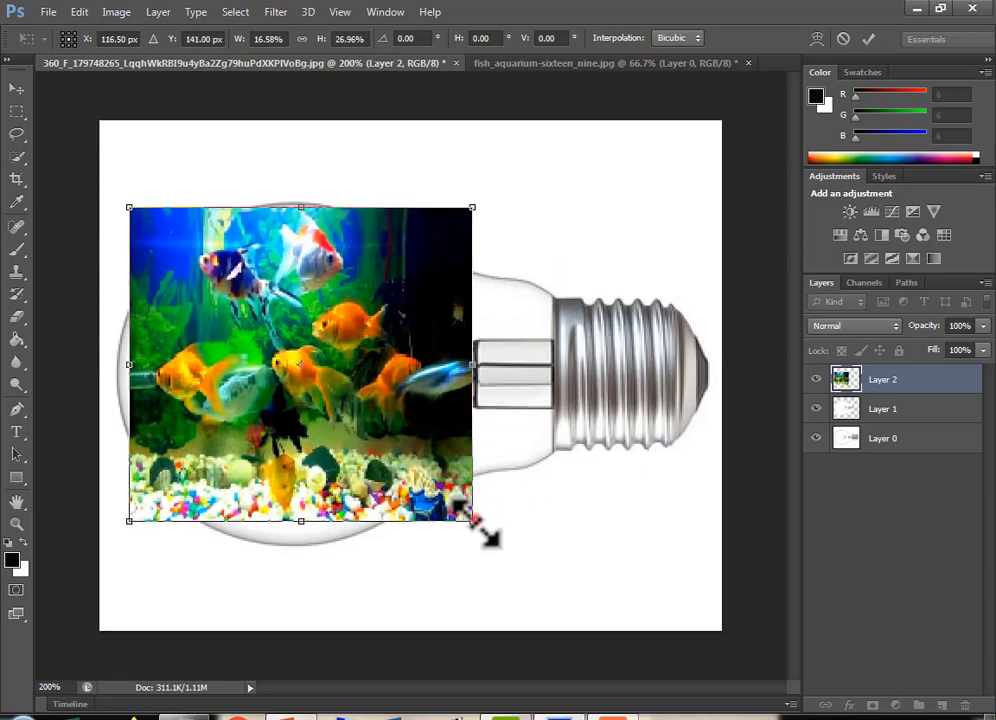
drag(474, 522, 594, 547)
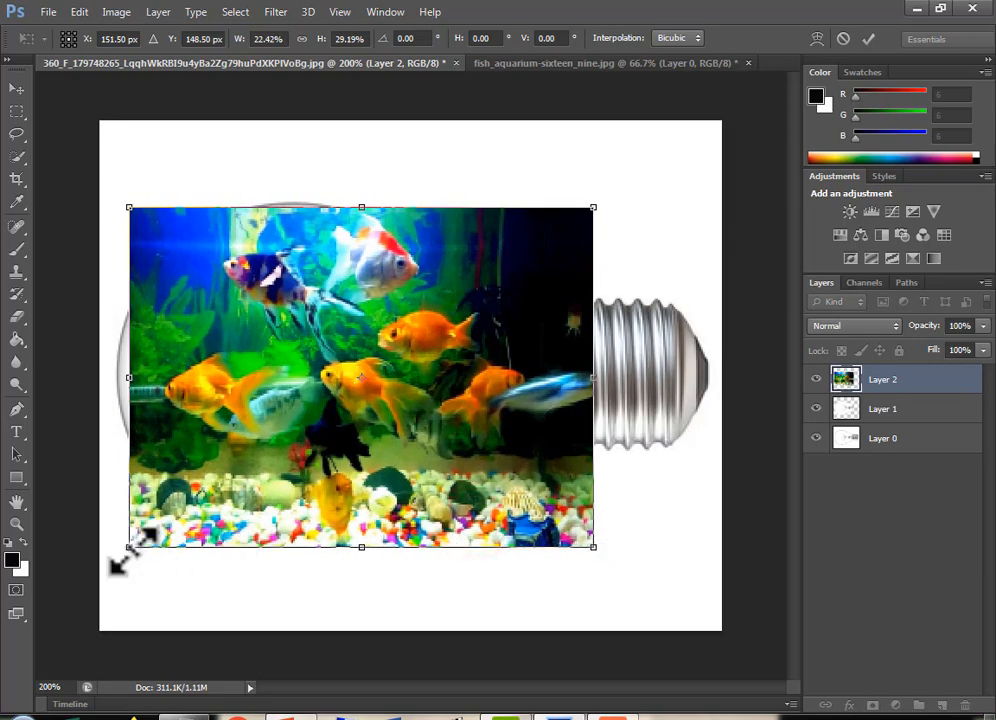
drag(129, 547, 107, 555)
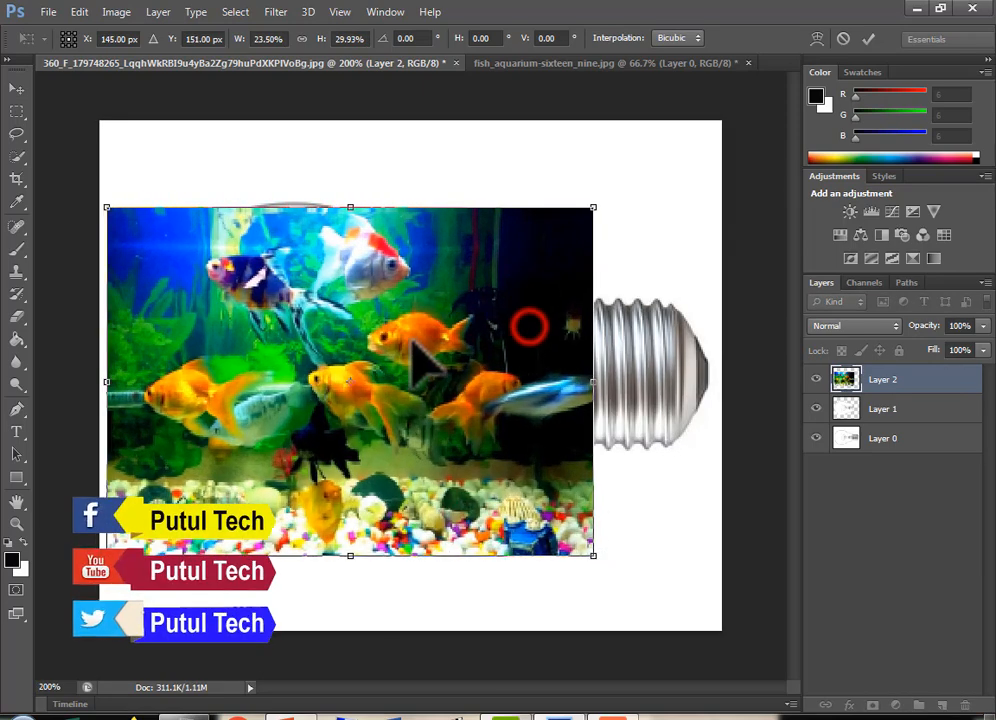
Step: Switch the aquarium layer's transform to Warp and lower the layer's opacity to 56% to see the bulb underneath
click(79, 12)
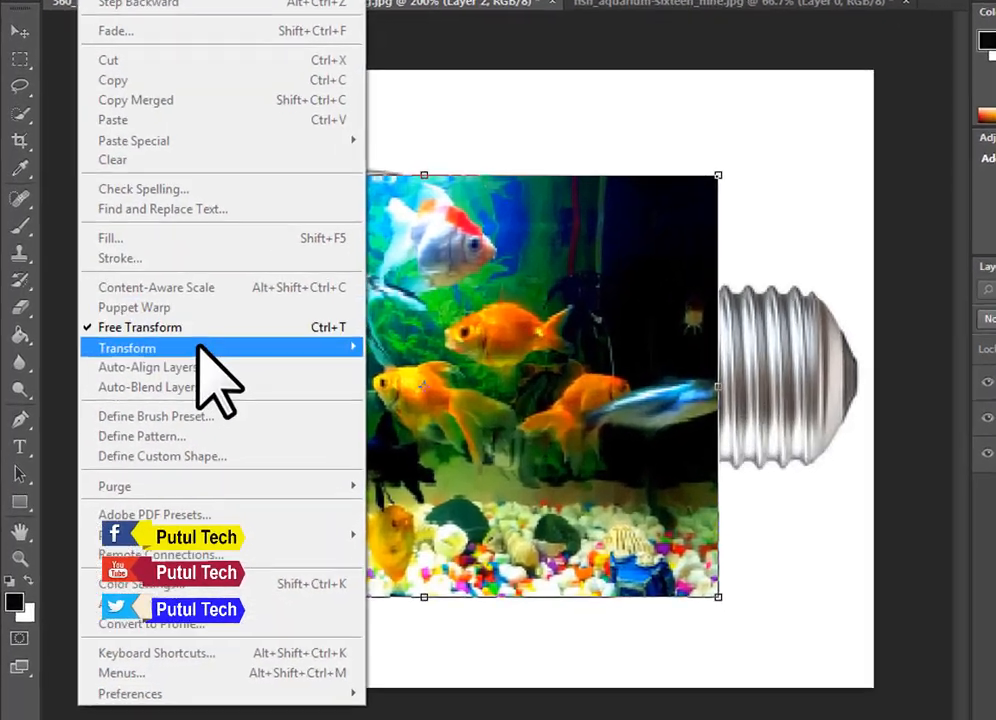
mouse_move(165, 352)
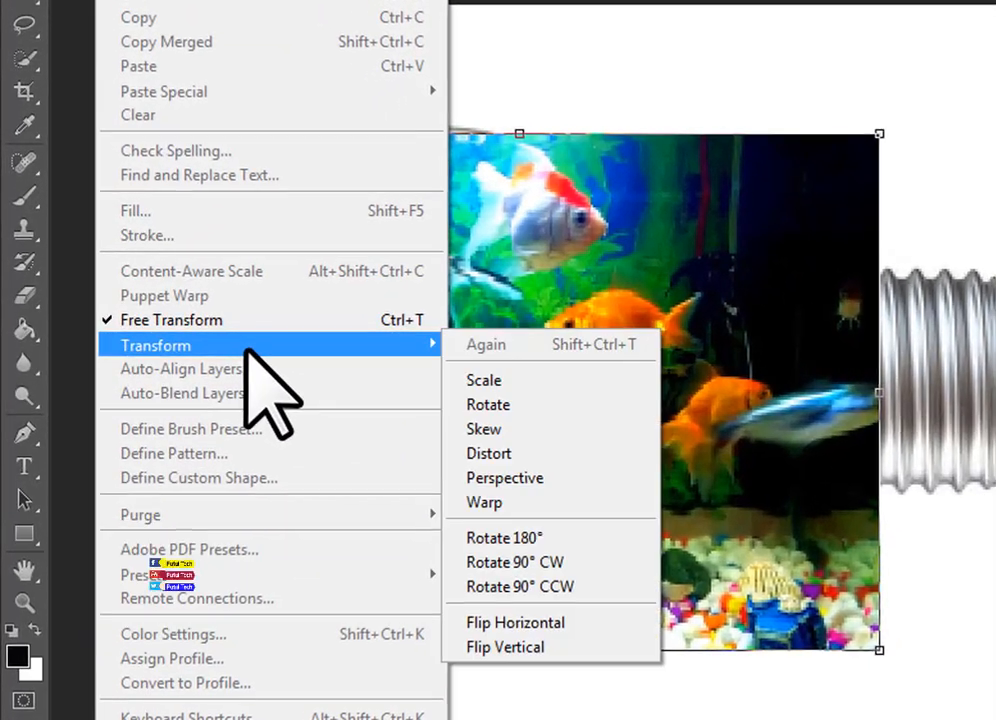
click(561, 503)
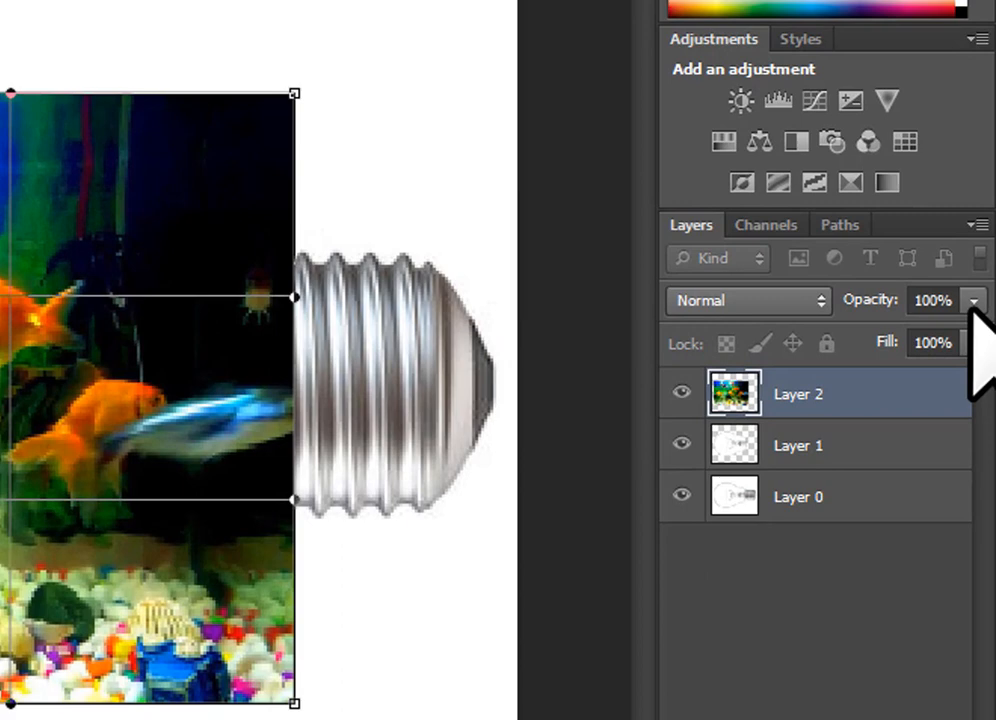
click(983, 326)
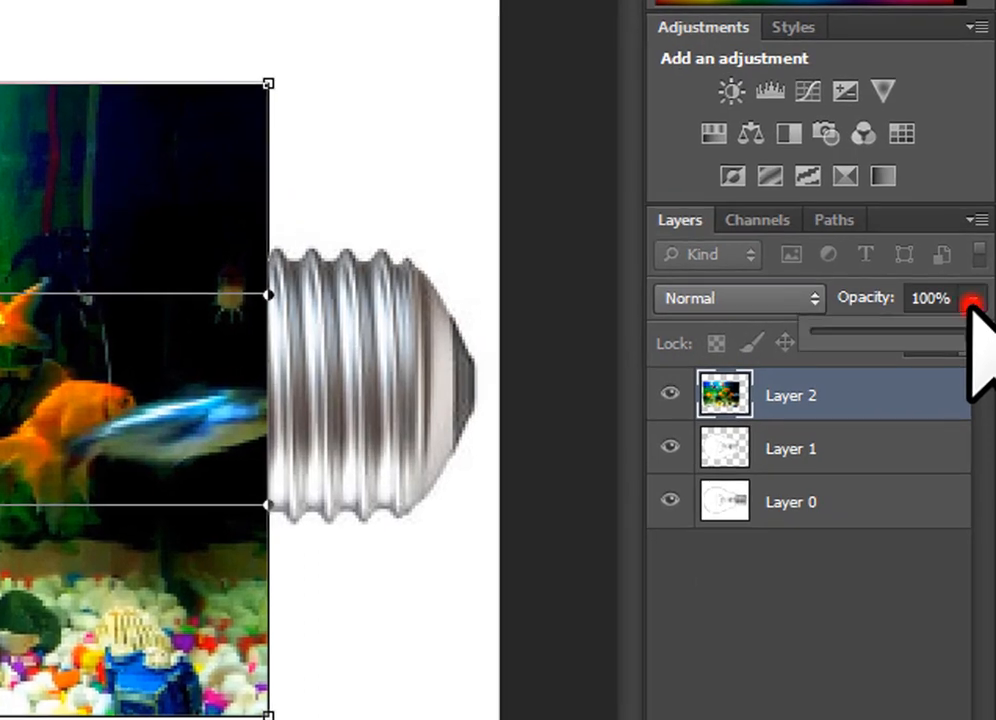
click(970, 299)
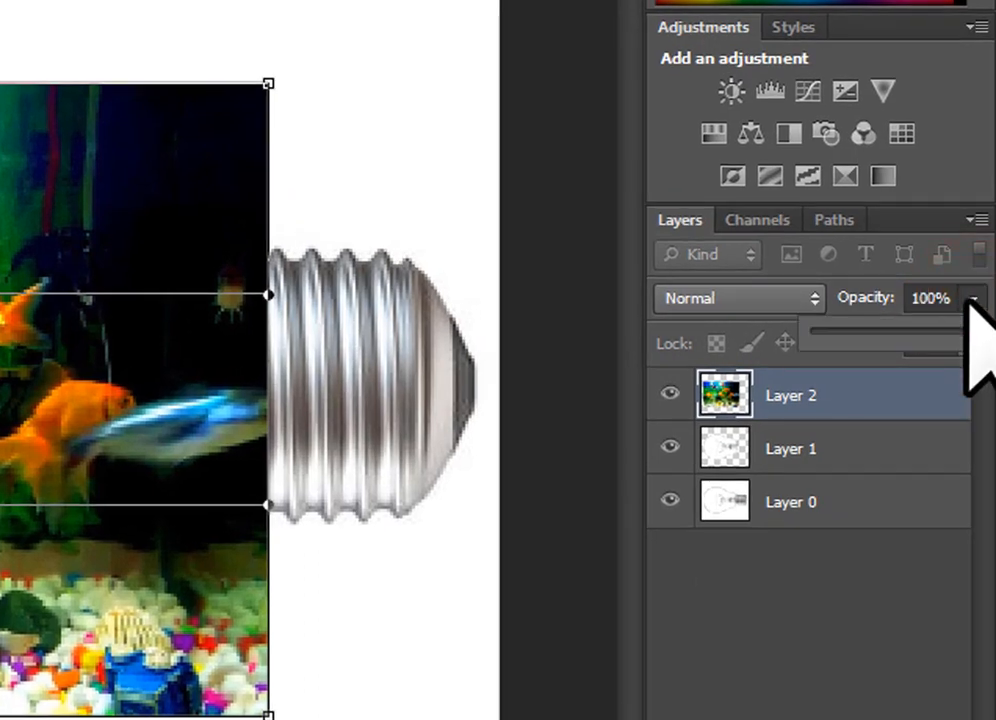
drag(962, 333, 902, 334)
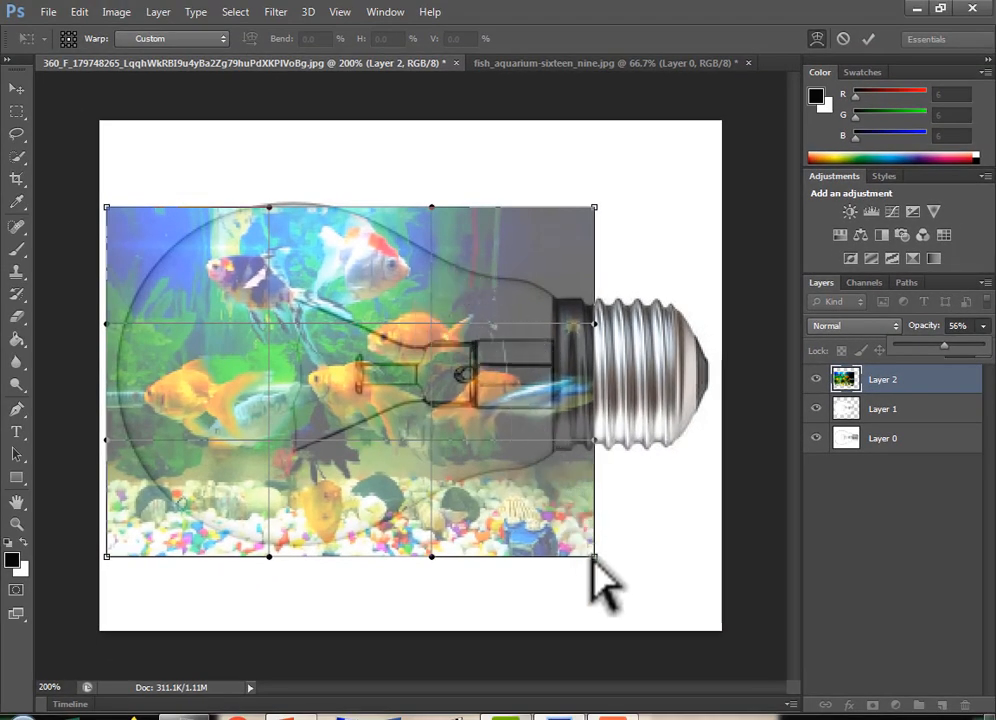
Step: Warp the aquarium image to the bulb's outline, pulling in all four corners and bulging the edges around the glass, and apply the warp
drag(594, 557, 551, 460)
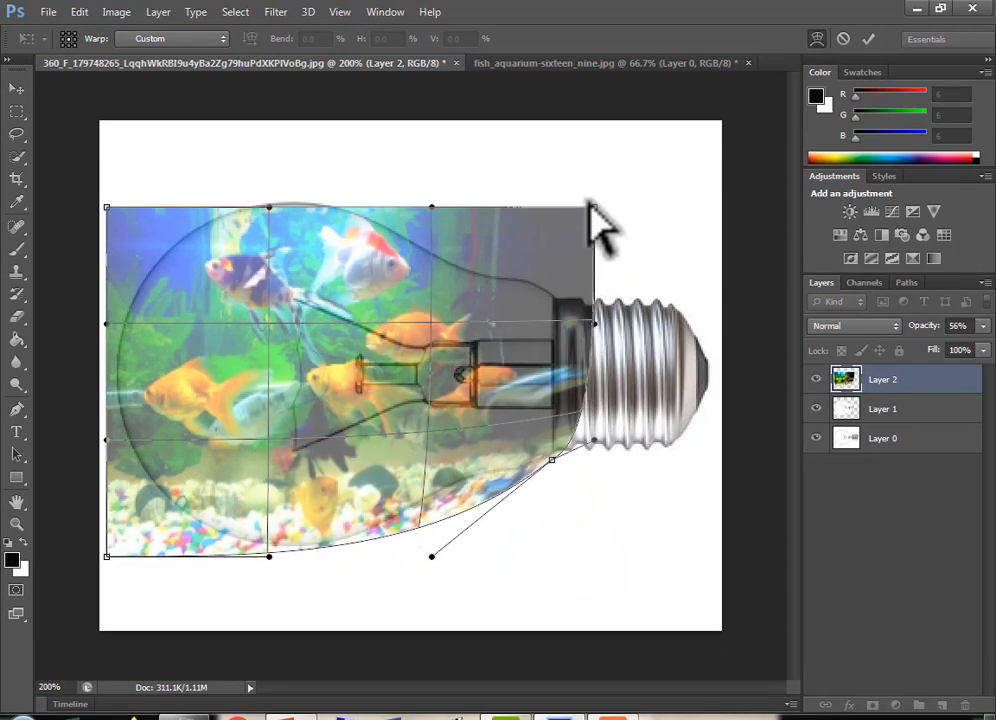
drag(594, 208, 548, 279)
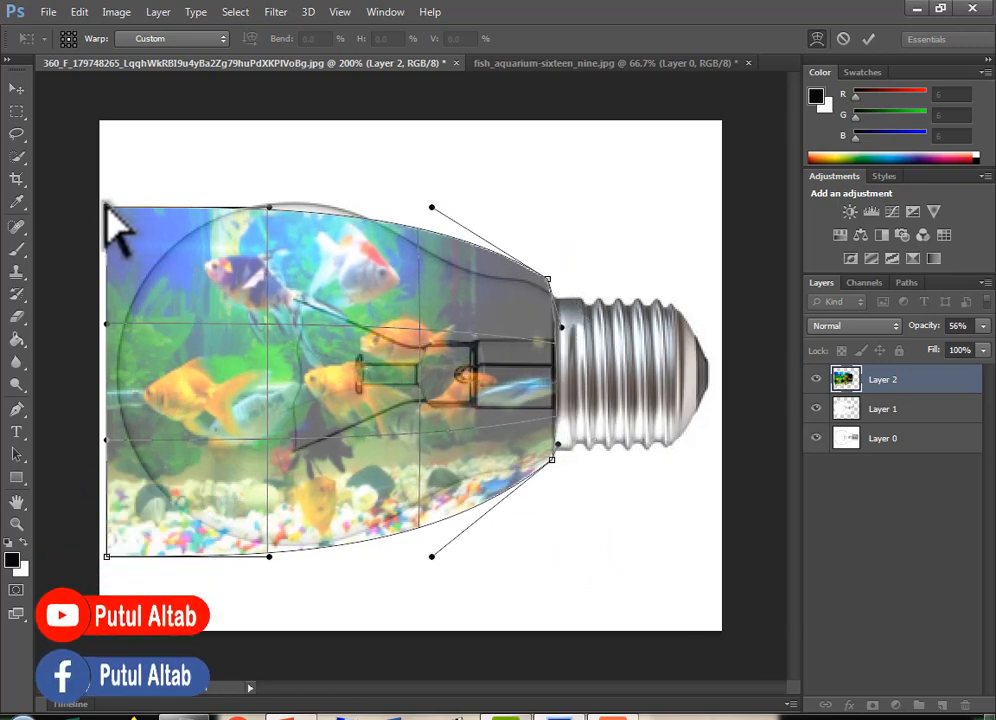
drag(106, 207, 160, 226)
click(280, 208)
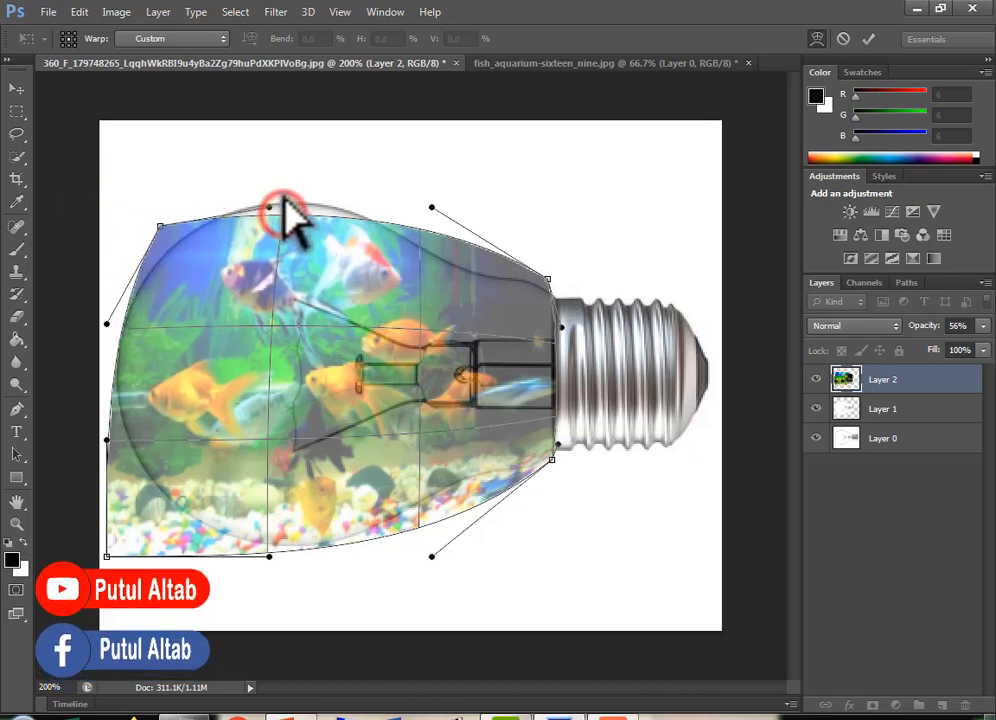
drag(308, 220, 312, 206)
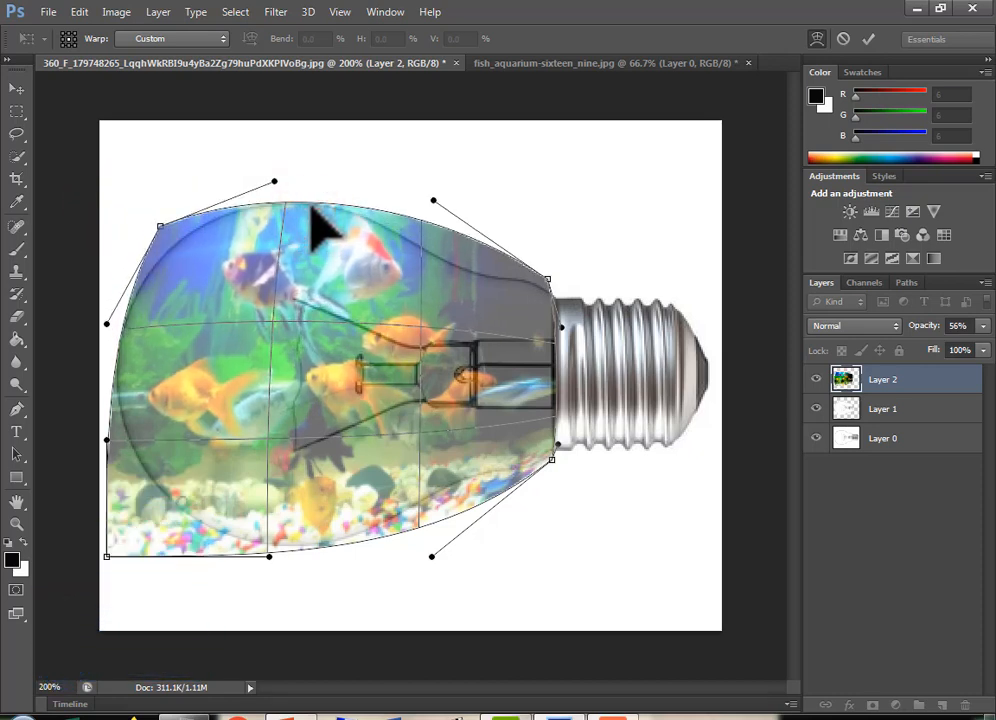
drag(107, 557, 163, 519)
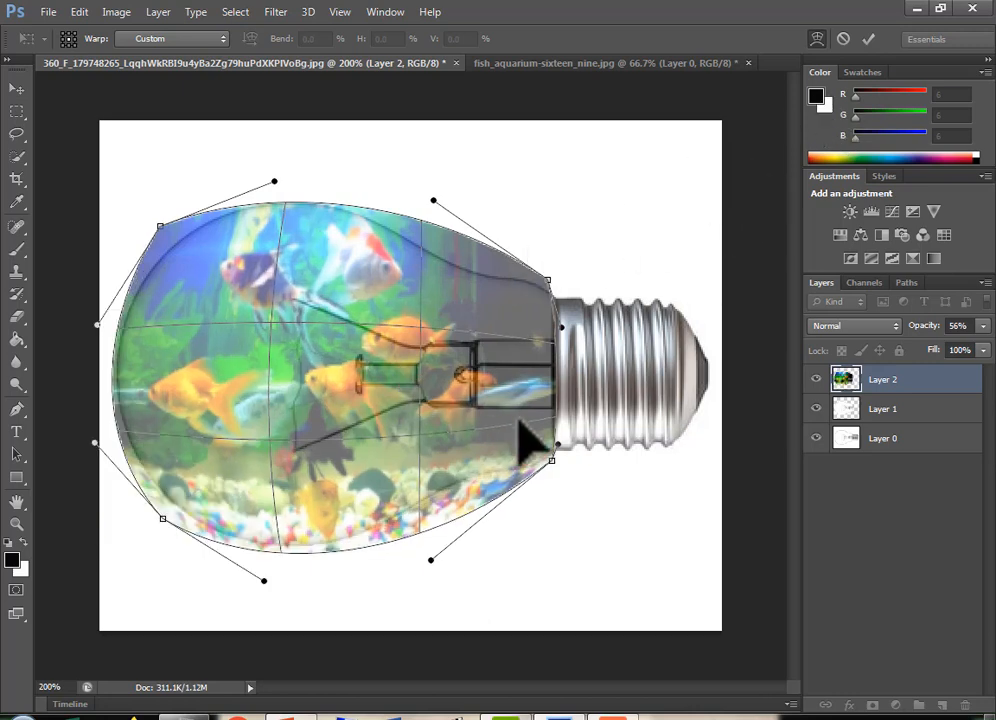
click(869, 40)
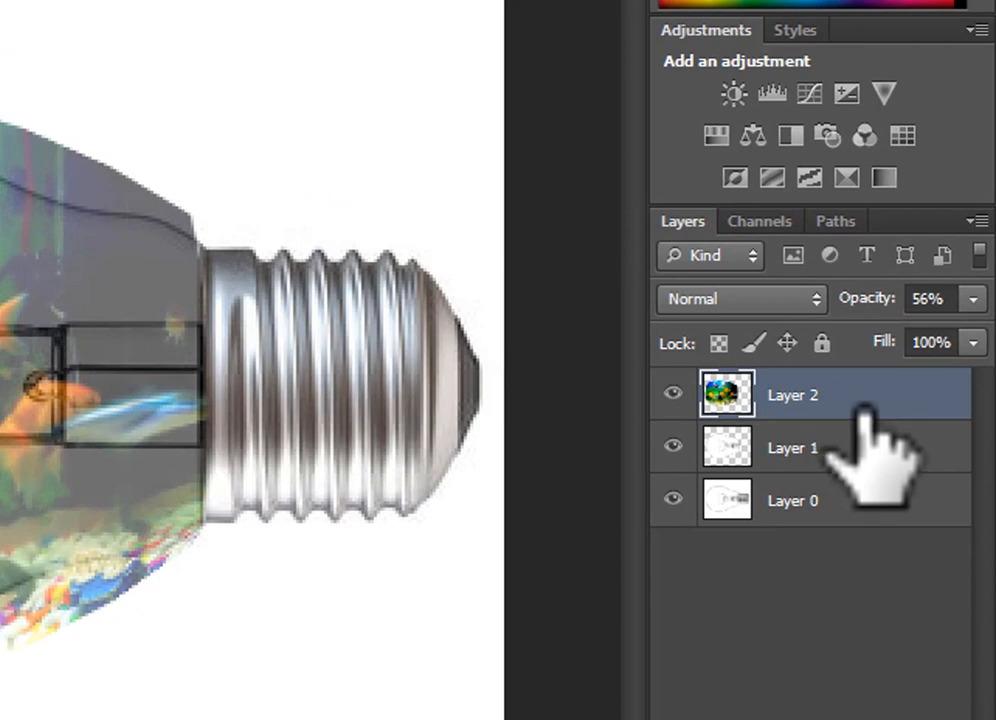
Step: Clip the aquarium layer to the copied bulb glass layer with a clipping mask and set its opacity to 100%
right_click(863, 410)
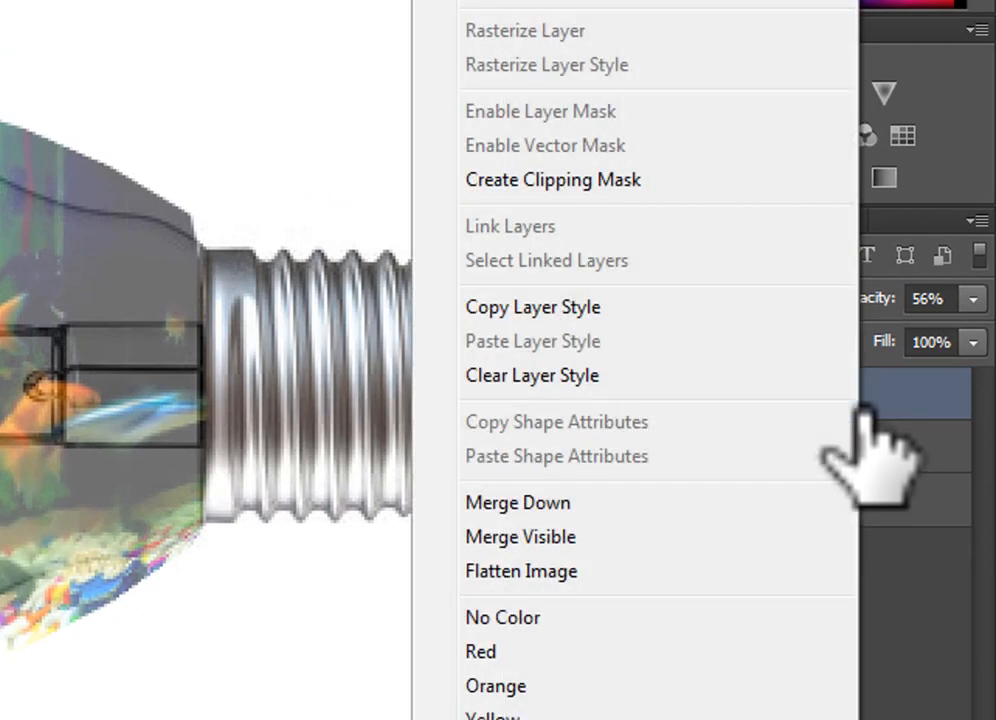
click(506, 188)
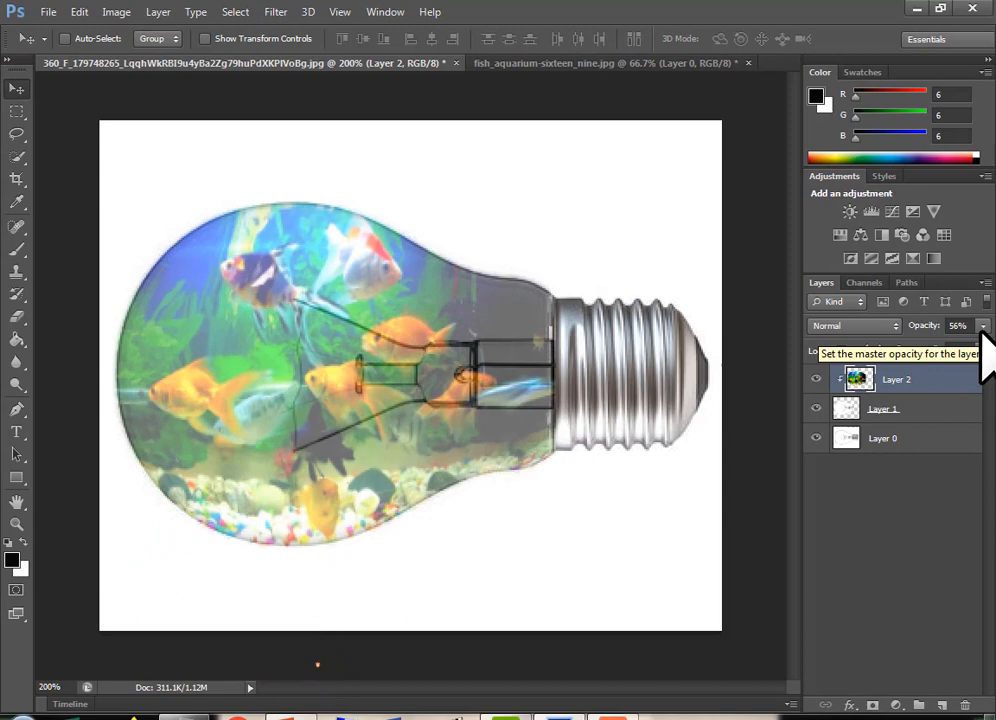
click(983, 326)
drag(966, 349, 990, 346)
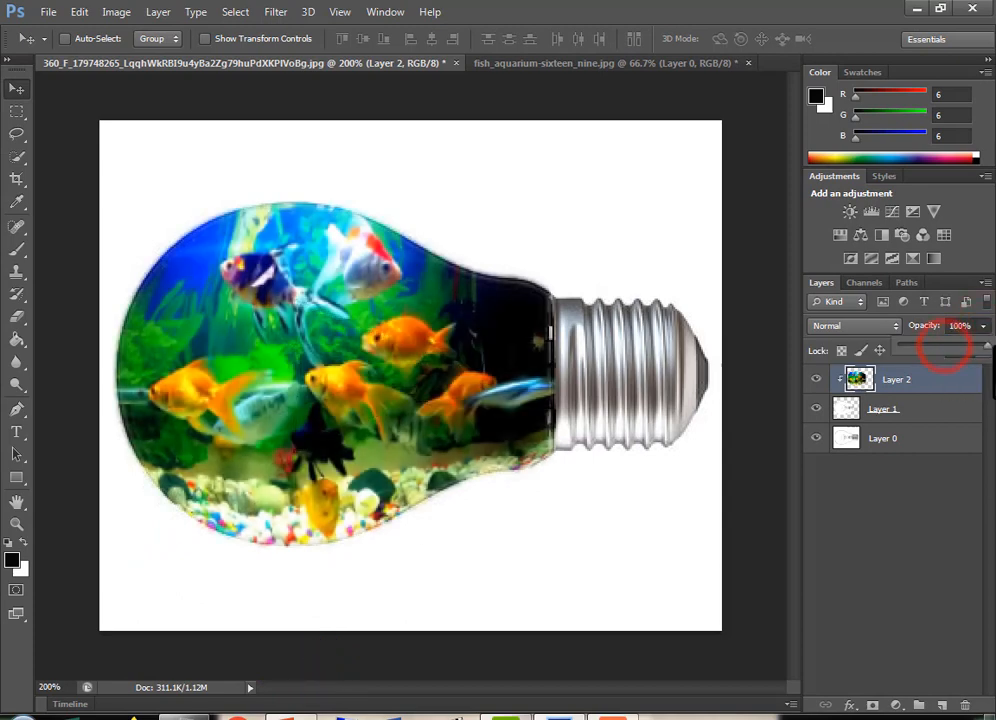